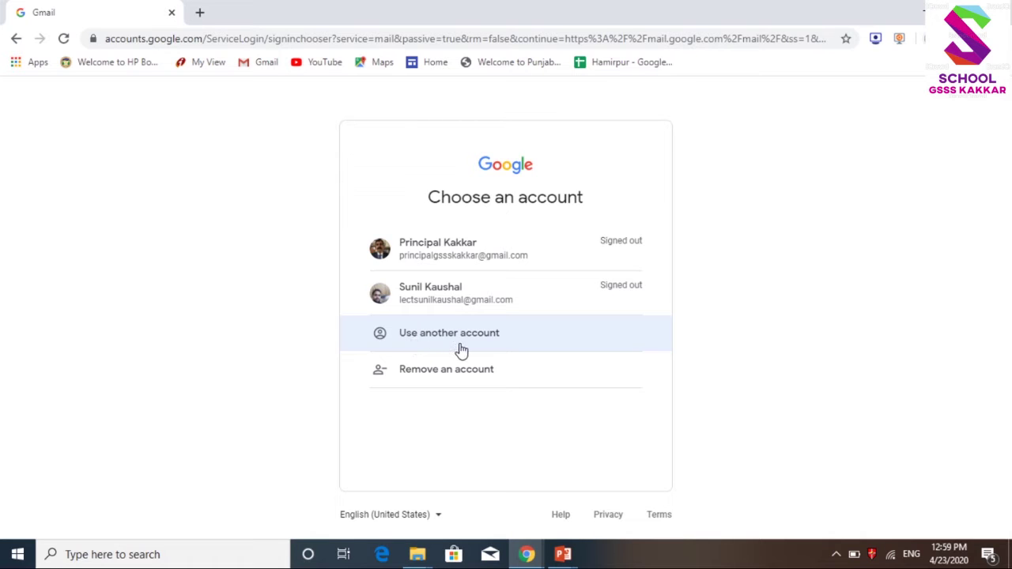
Choose another account and start creating a new Google account for personal use.
{"action": "left_click", "coordinate": [460, 350]}
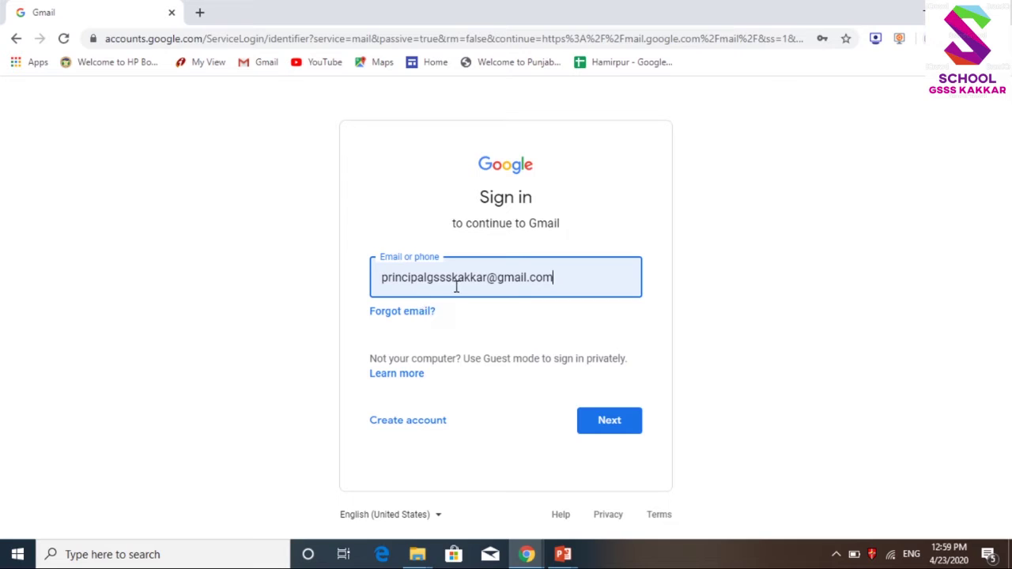
{"action": "left_click", "coordinate": [411, 430]}
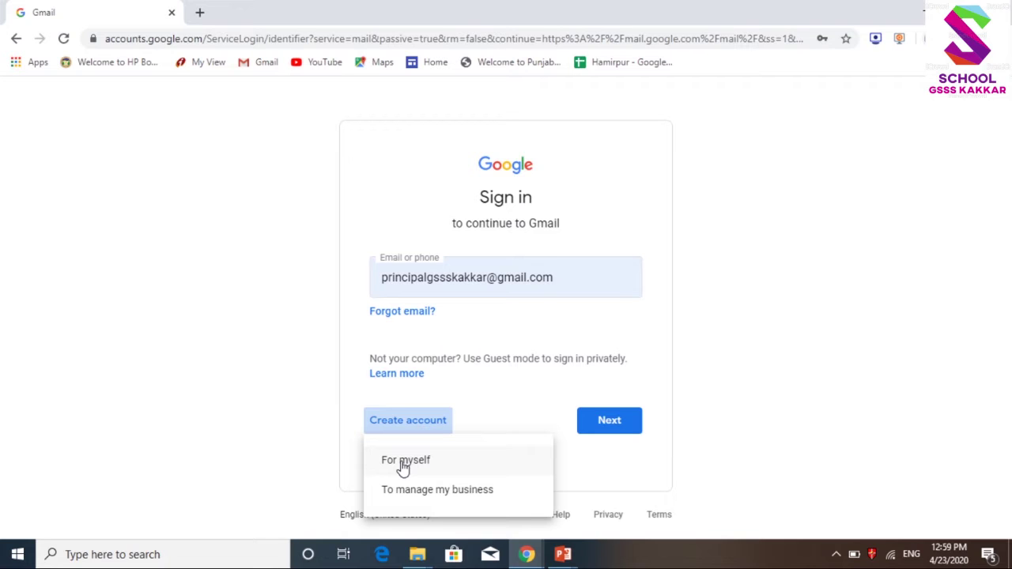
{"action": "left_click", "coordinate": [403, 463]}
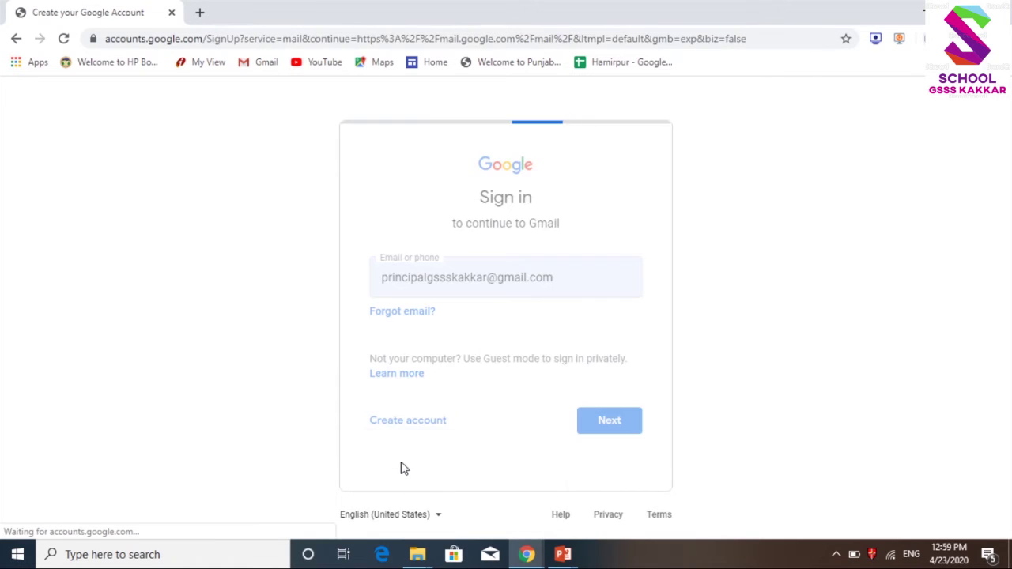
Enter the account holder's first and last name, then type the desired Gmail username.
{"action": "left_click", "coordinate": [319, 248]}
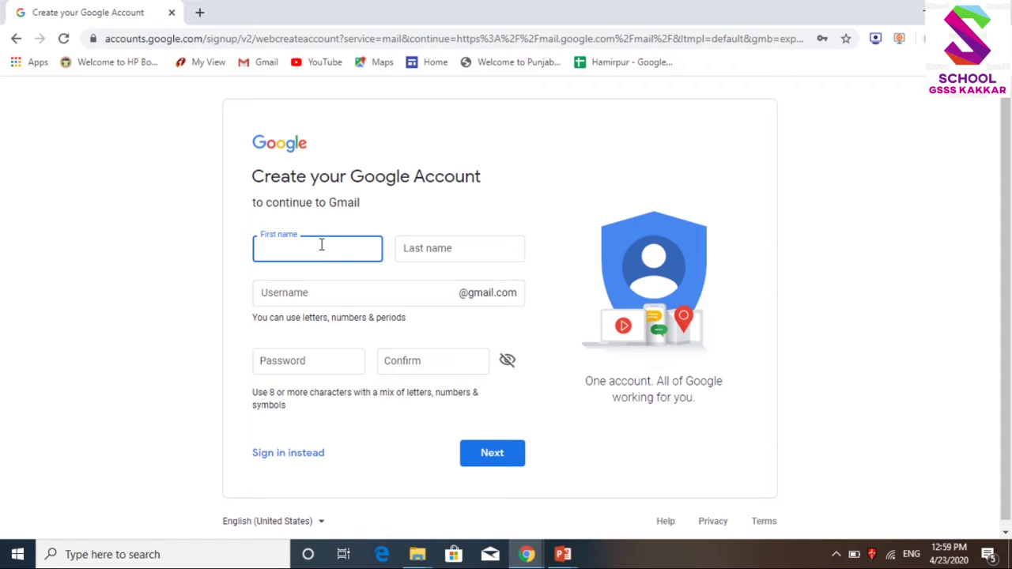
{"action": "type", "text": "Vikash"}
{"action": "key", "text": "Tab"}
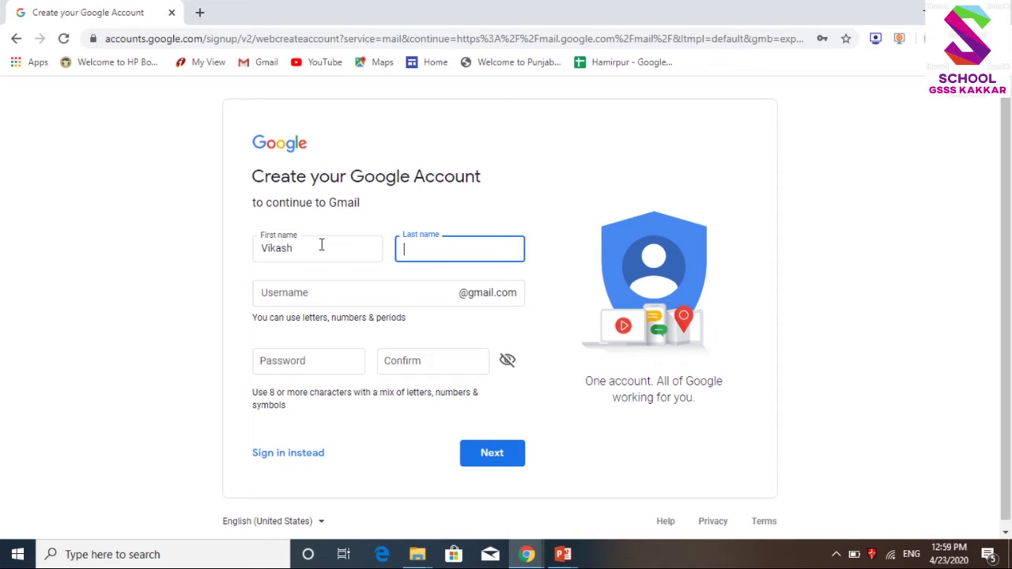
{"action": "left_click", "coordinate": [321, 245]}
{"action": "key", "text": "BackSpace"}
{"action": "key", "text": "BackSpace"}
{"action": "key", "text": "BackSpace"}
{"action": "key", "text": "BackSpace"}
{"action": "key", "text": "BackSpace"}
{"action": "key", "text": "BackSpace"}
{"action": "key", "text": "Tab"}
{"action": "key", "text": "Tab"}
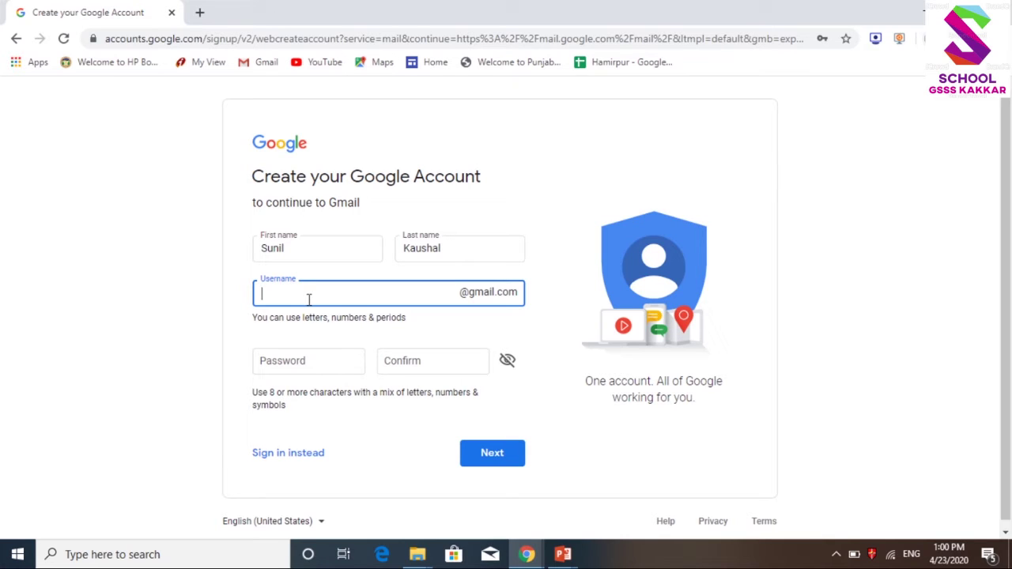
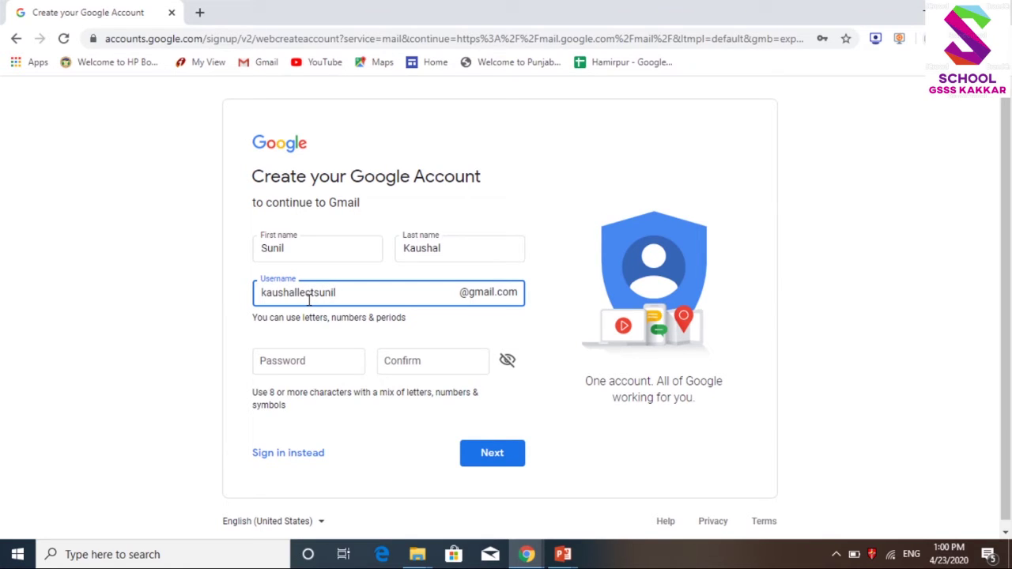
{"action": "left_click", "coordinate": [421, 332]}
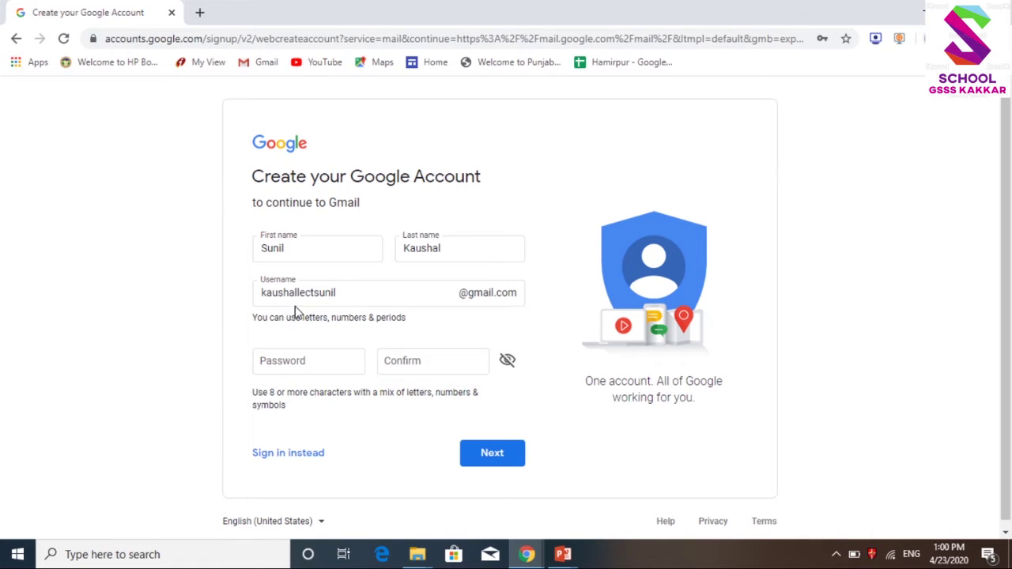
Enter the new account's password in both the Password and Confirm fields.
{"action": "left_click", "coordinate": [318, 361]}
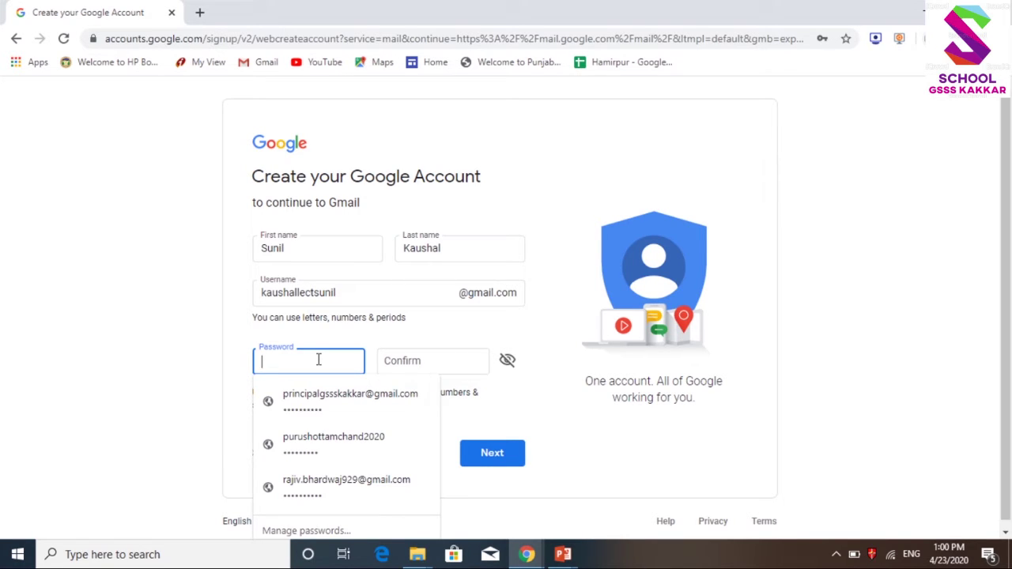
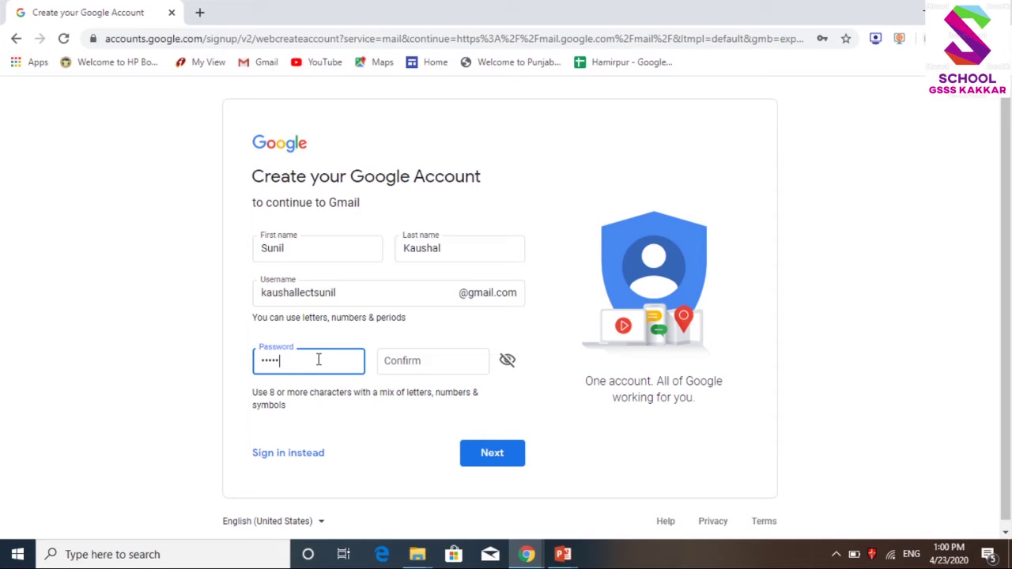
{"action": "key", "text": "Tab"}
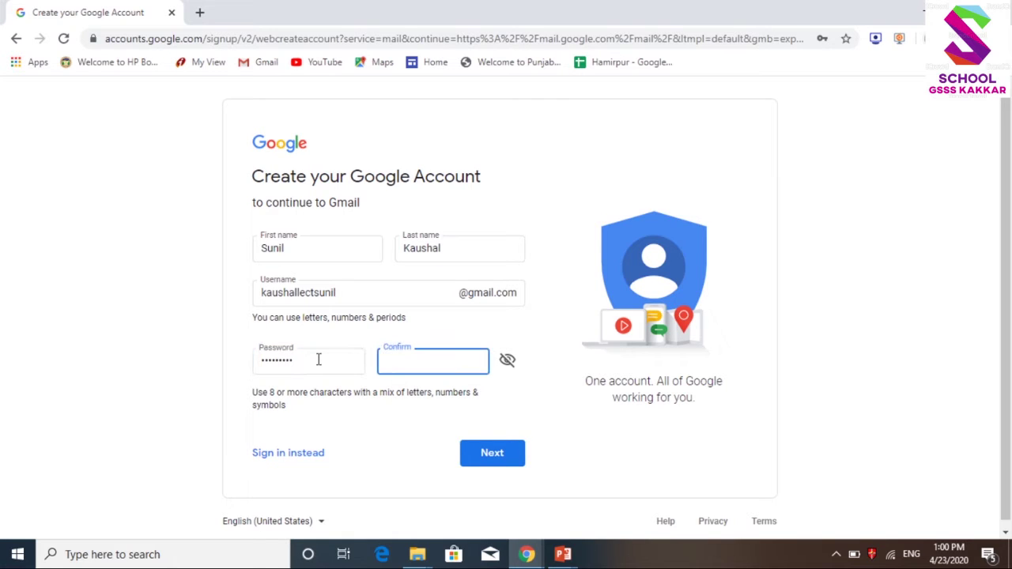
Submit the name, username and password, then enter the phone number.
{"action": "left_click", "coordinate": [506, 458]}
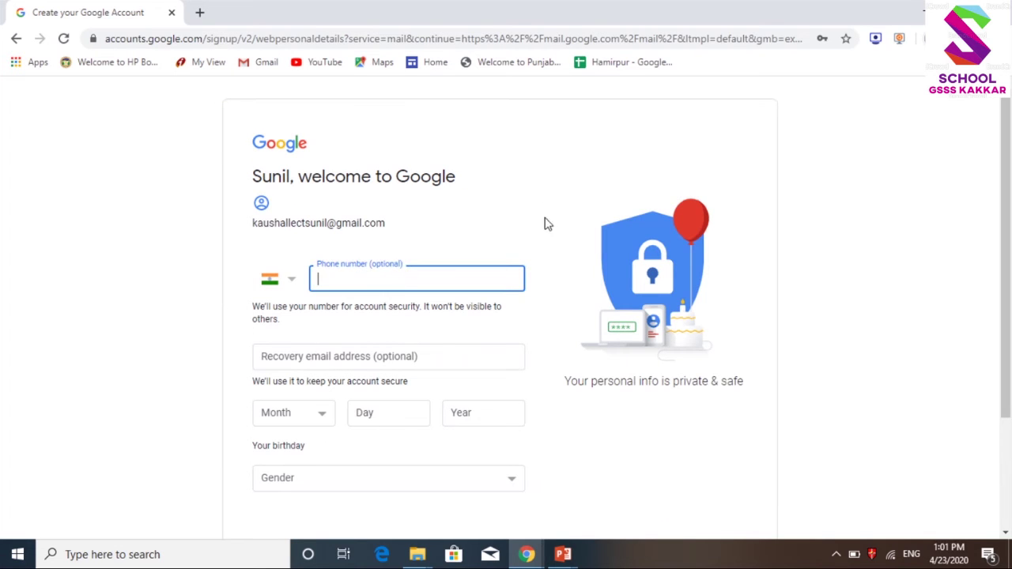
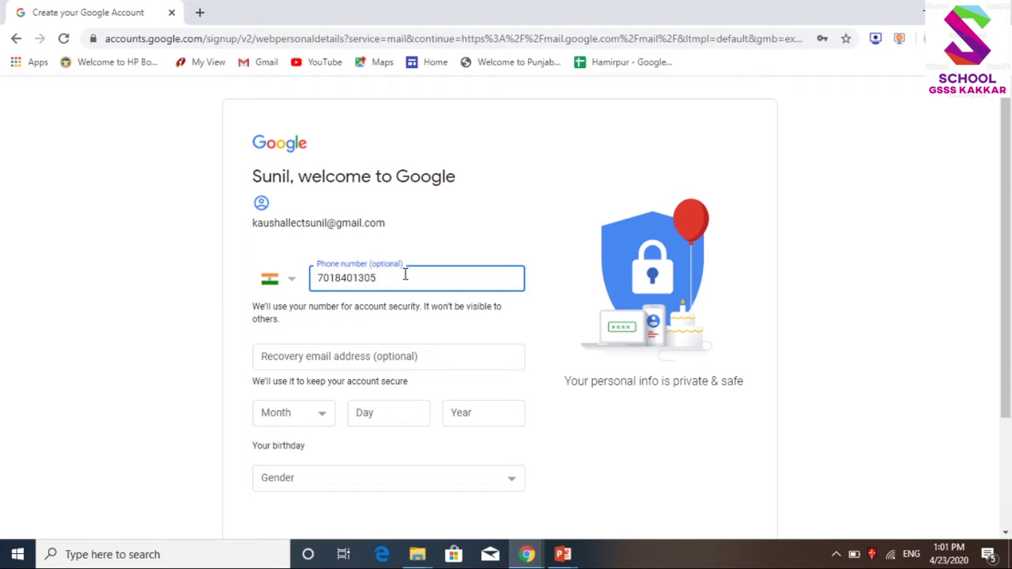
Fill in the recovery email address.
{"action": "key", "text": "Tab"}
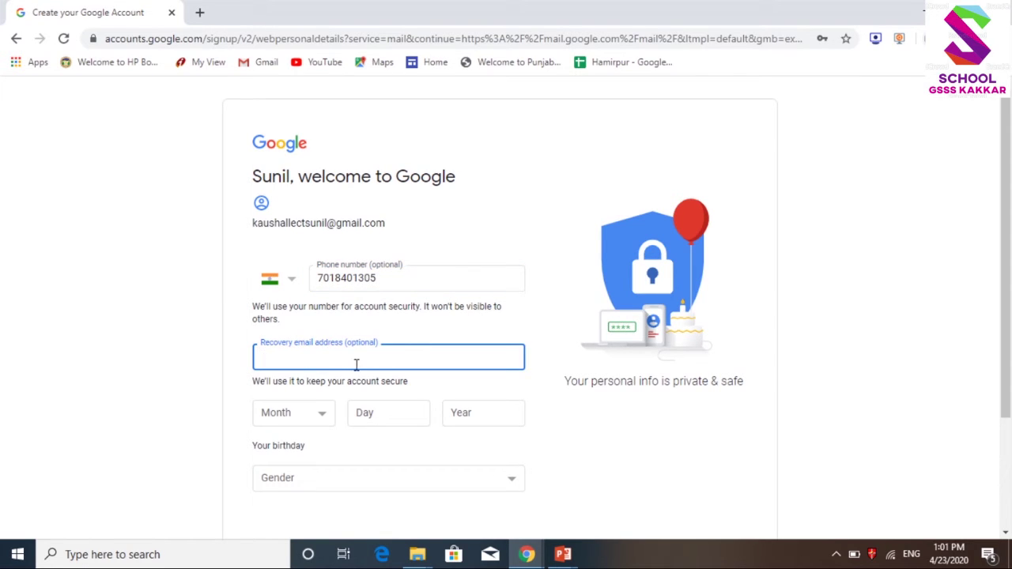
{"action": "type", "text": "s"}
{"action": "key", "text": "BackSpace"}
{"action": "type", "text": "lec"}
{"action": "key", "text": "BackSpace"}
{"action": "key", "text": "BackSpace"}
{"action": "key", "text": "BackSpace"}
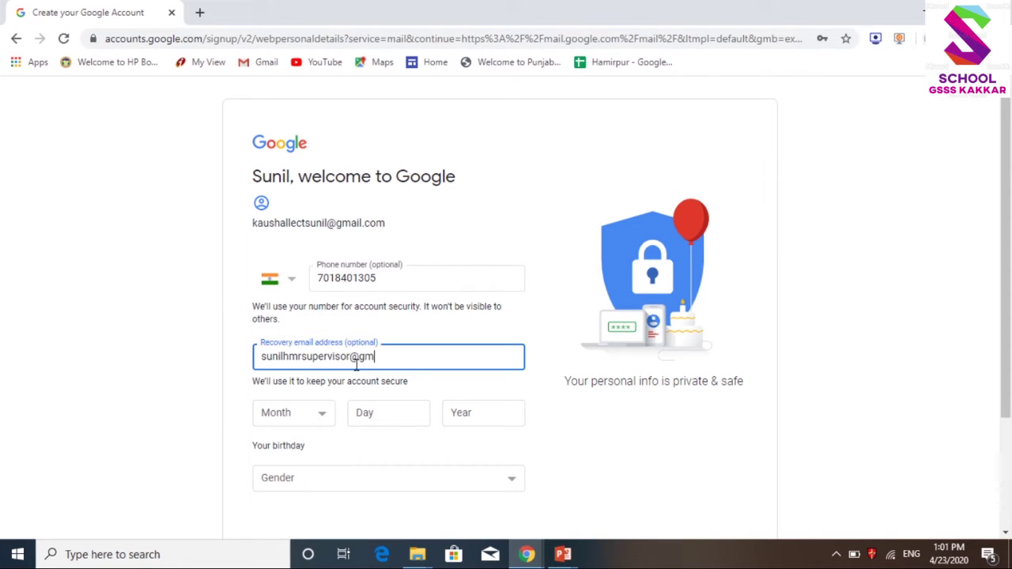
{"action": "left_click", "coordinate": [329, 422]}
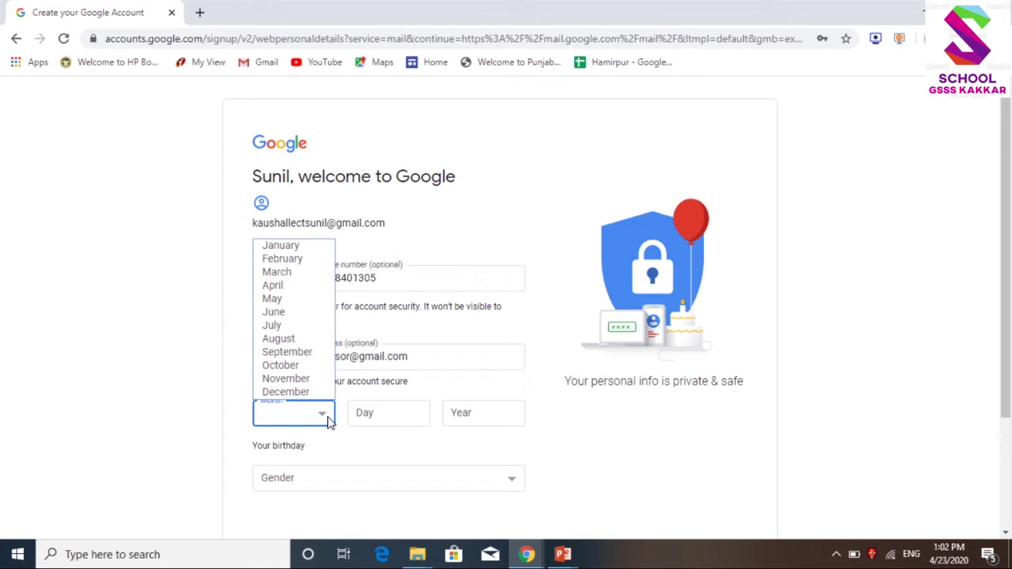
{"action": "left_click", "coordinate": [305, 317]}
{"action": "left_click", "coordinate": [396, 412]}
{"action": "type", "text": "04"}
{"action": "key", "text": "Tab"}
{"action": "type", "text": "198"}
{"action": "key", "text": "Tab"}
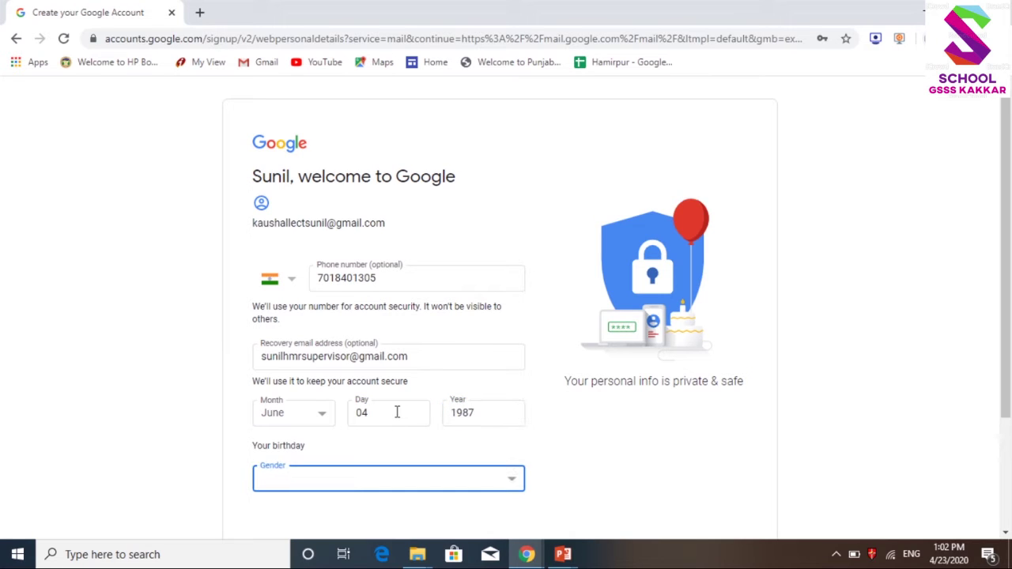
Set gender to Male and submit the personal details.
{"action": "left_click", "coordinate": [331, 480]}
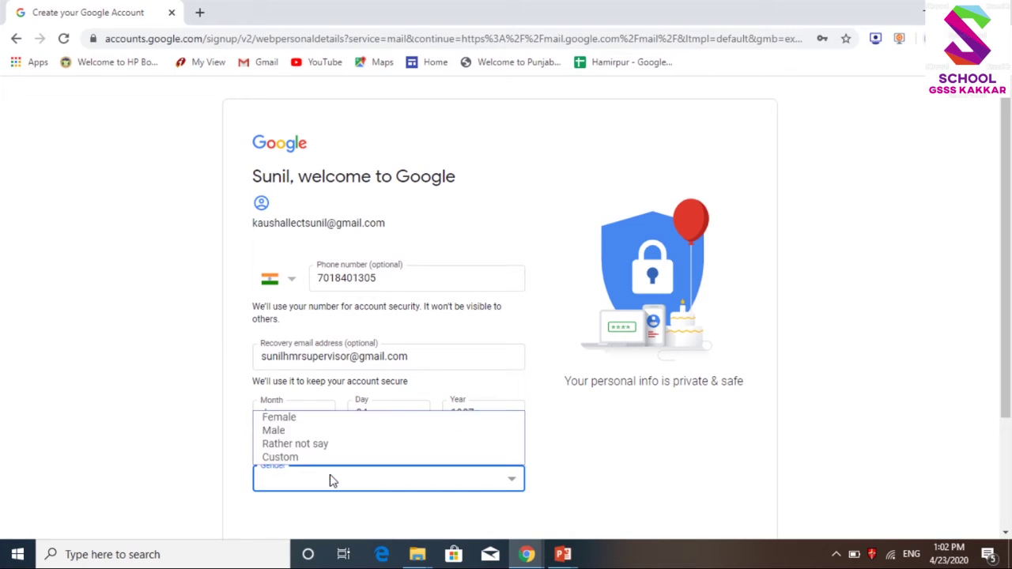
{"action": "left_click", "coordinate": [296, 435]}
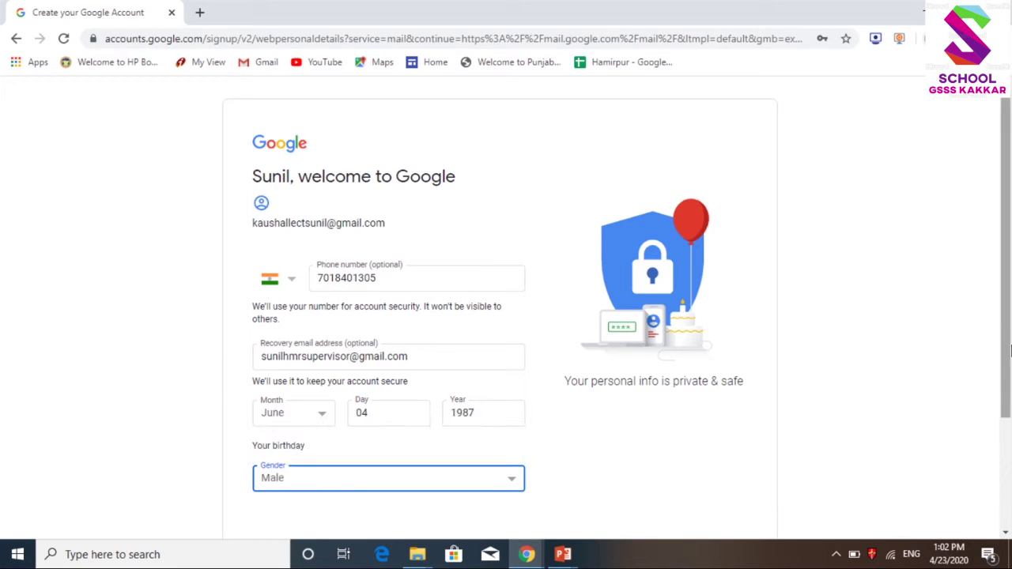
{"action": "left_click_drag", "start_coordinate": [1009, 340], "coordinate": [1002, 439]}
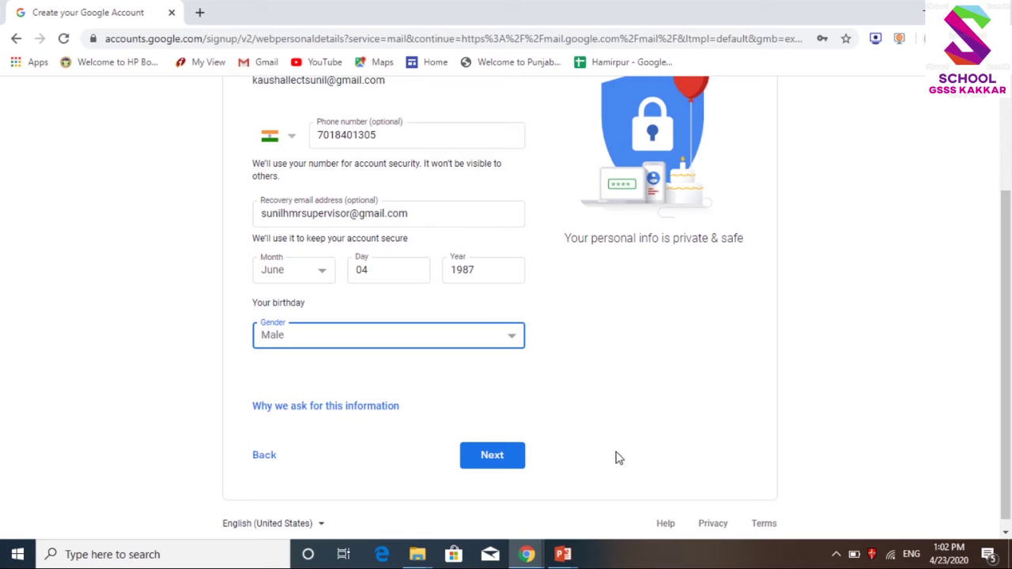
{"action": "left_click", "coordinate": [511, 455]}
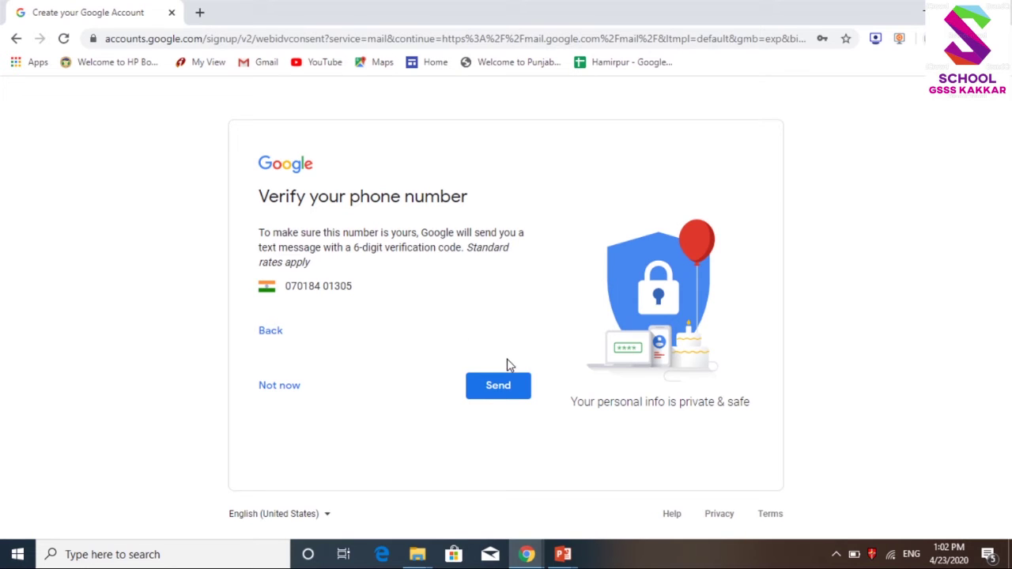
Verify the phone number with the texted six-digit code and add it to Google services.
{"action": "left_click", "coordinate": [502, 384]}
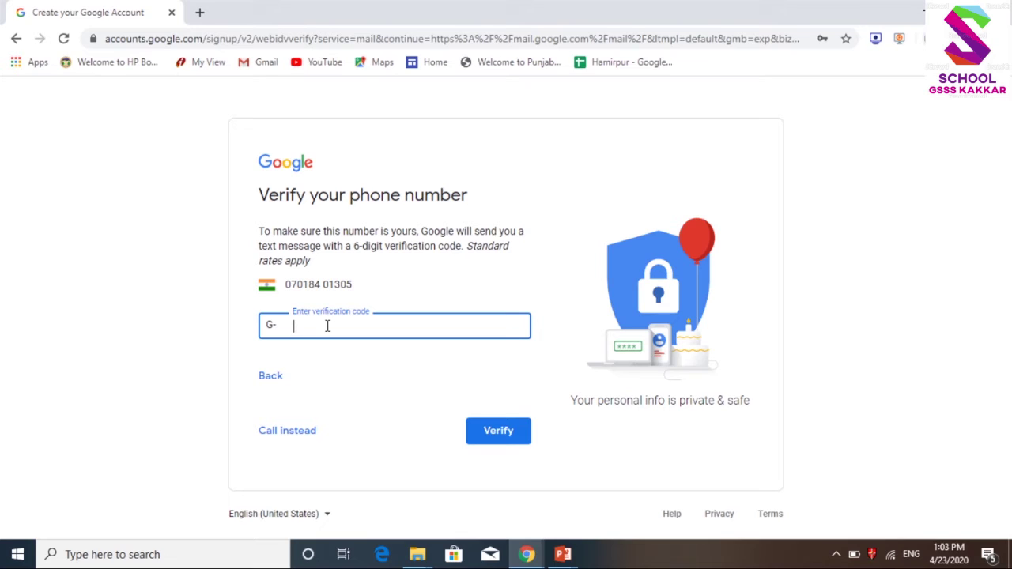
{"action": "left_click", "coordinate": [498, 431]}
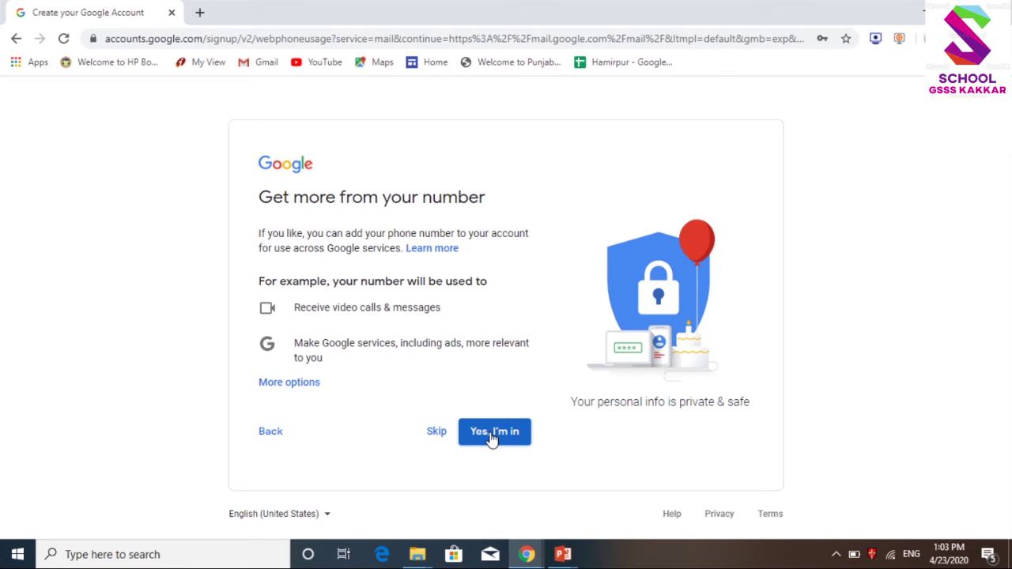
{"action": "left_click", "coordinate": [491, 438]}
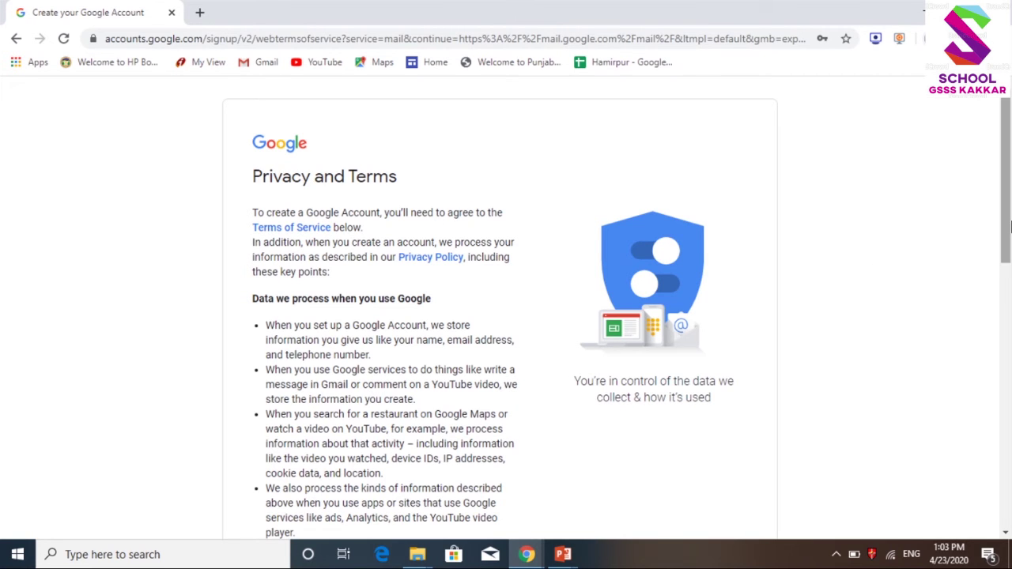
Scroll through Privacy and Terms and accept them with I agree.
{"action": "left_click_drag", "start_coordinate": [1006, 239], "coordinate": [1009, 345]}
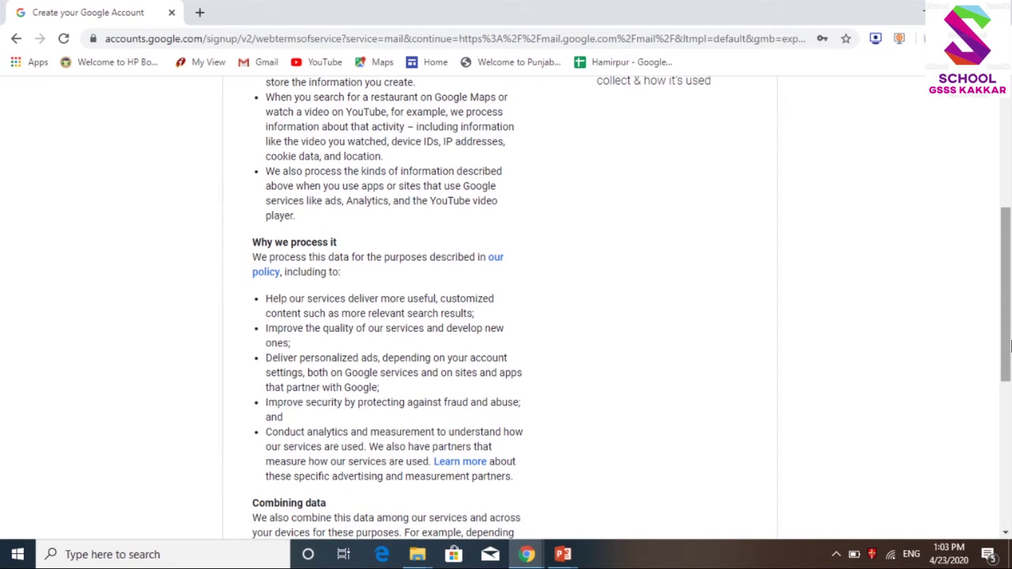
{"action": "left_click_drag", "start_coordinate": [1009, 345], "coordinate": [1009, 478]}
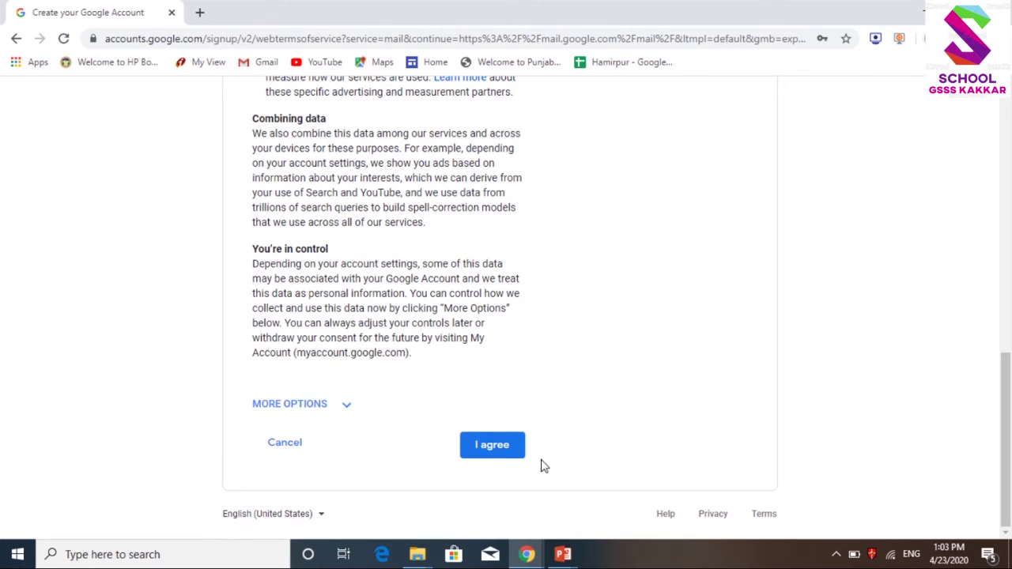
{"action": "left_click", "coordinate": [498, 450]}
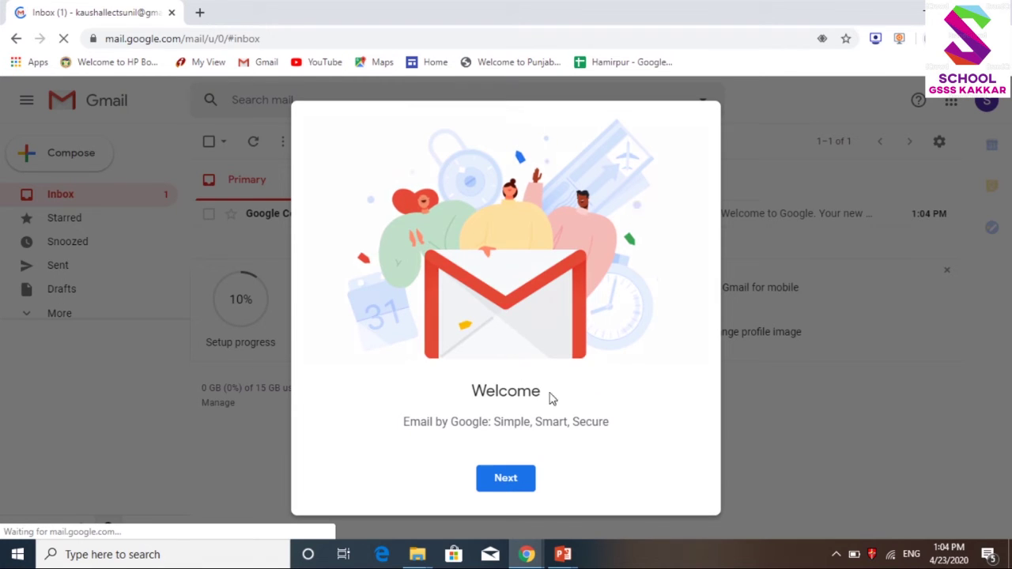
Finish the Gmail welcome with the Default inbox view, then check the signed-in account.
{"action": "left_click", "coordinate": [511, 483]}
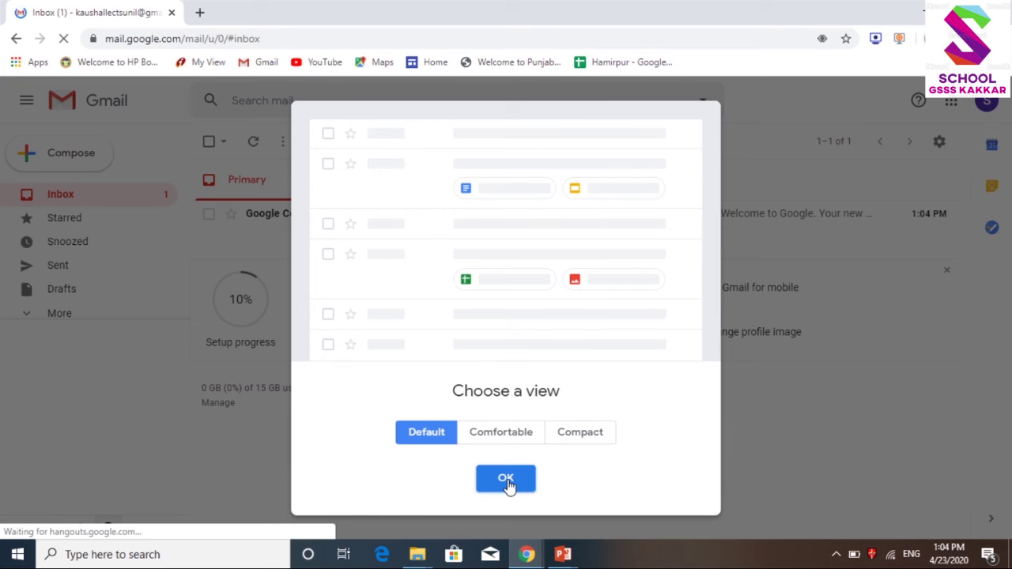
{"action": "left_click", "coordinate": [498, 484]}
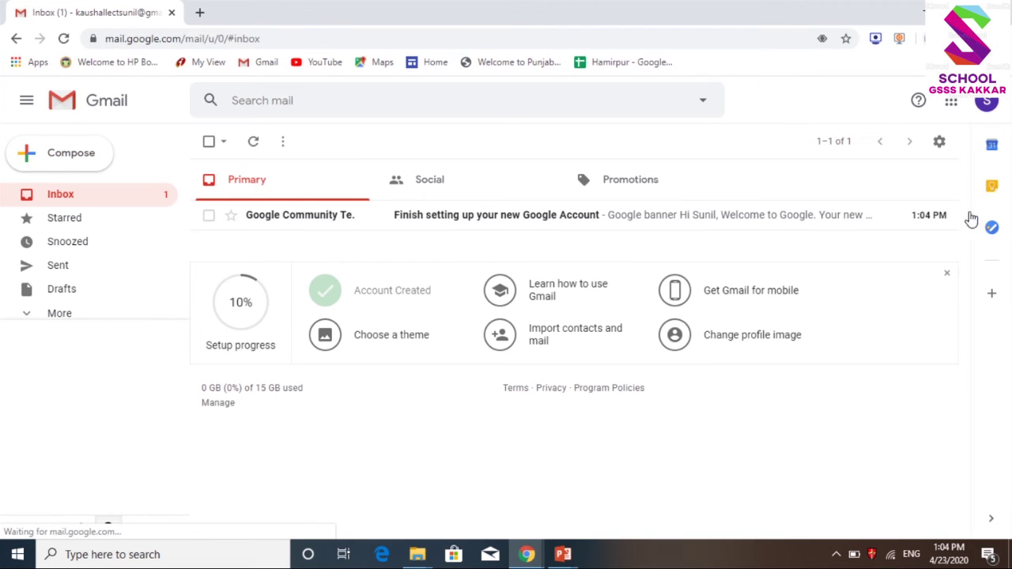
{"action": "left_click", "coordinate": [985, 107]}
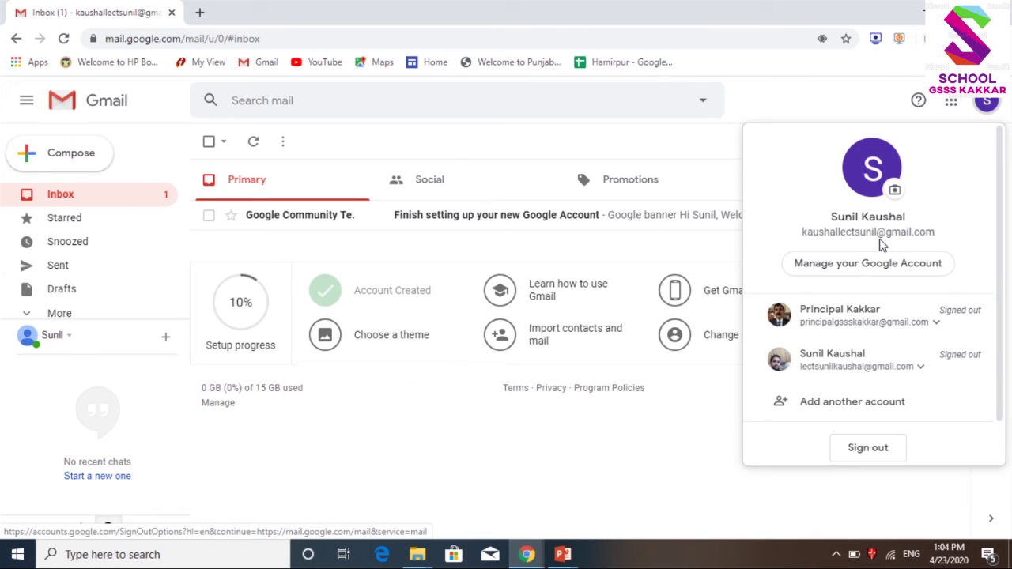
{"action": "left_click", "coordinate": [377, 429]}
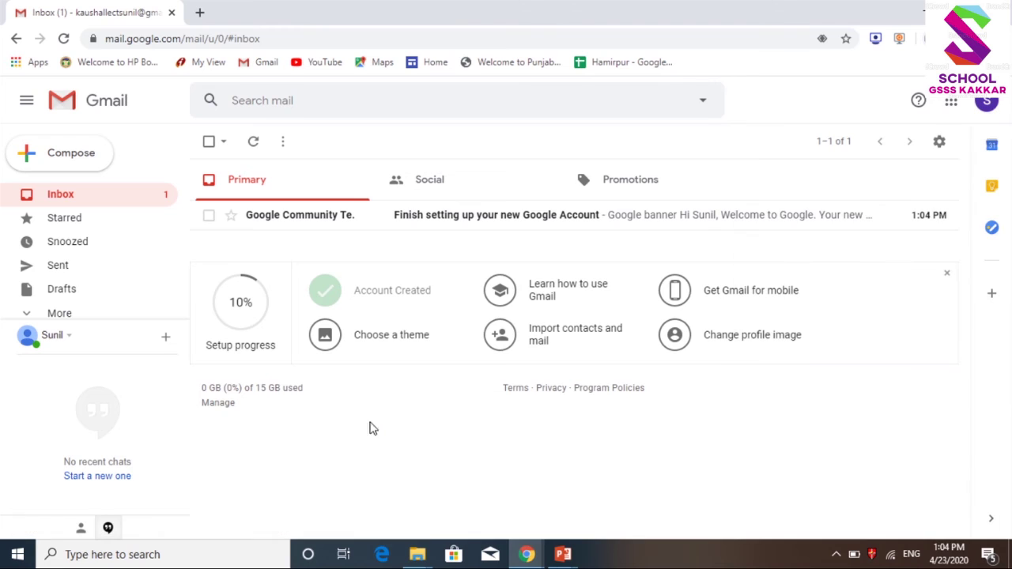